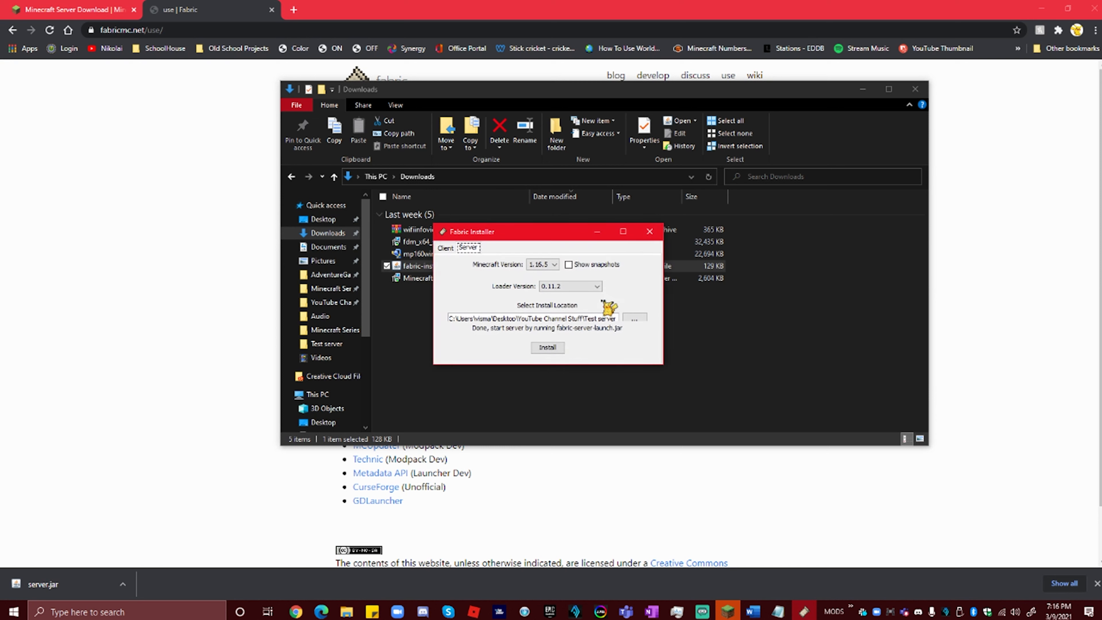
Step: Close the Fabric installer and open start.bat from the Test server folder in Notepad++
left_click(654, 227)
left_click(341, 344)
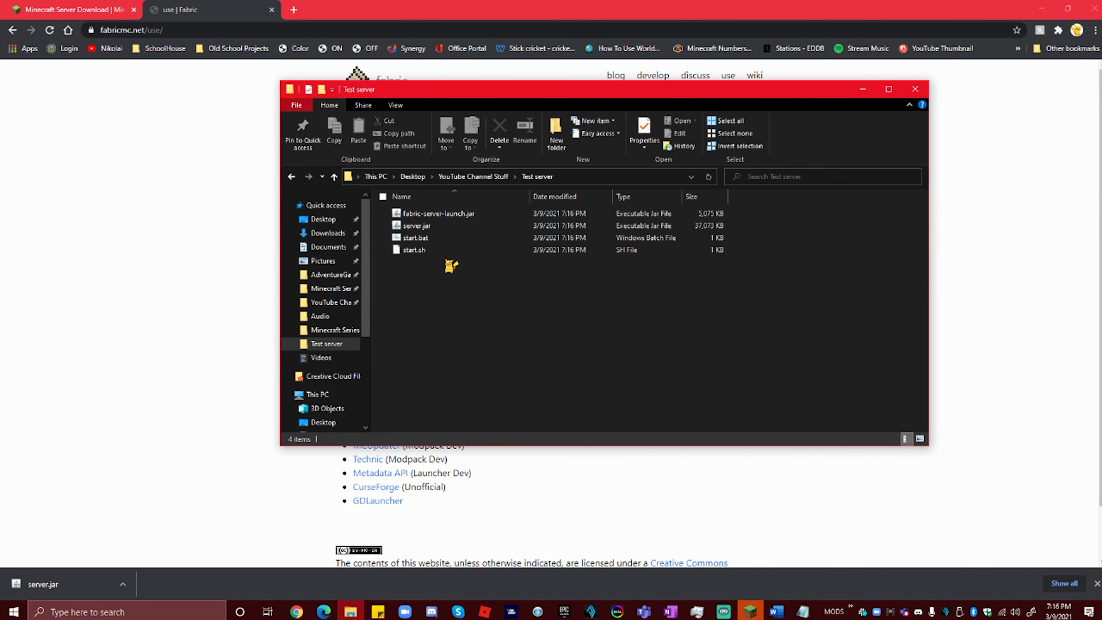
right_click(485, 239)
left_click(536, 342)
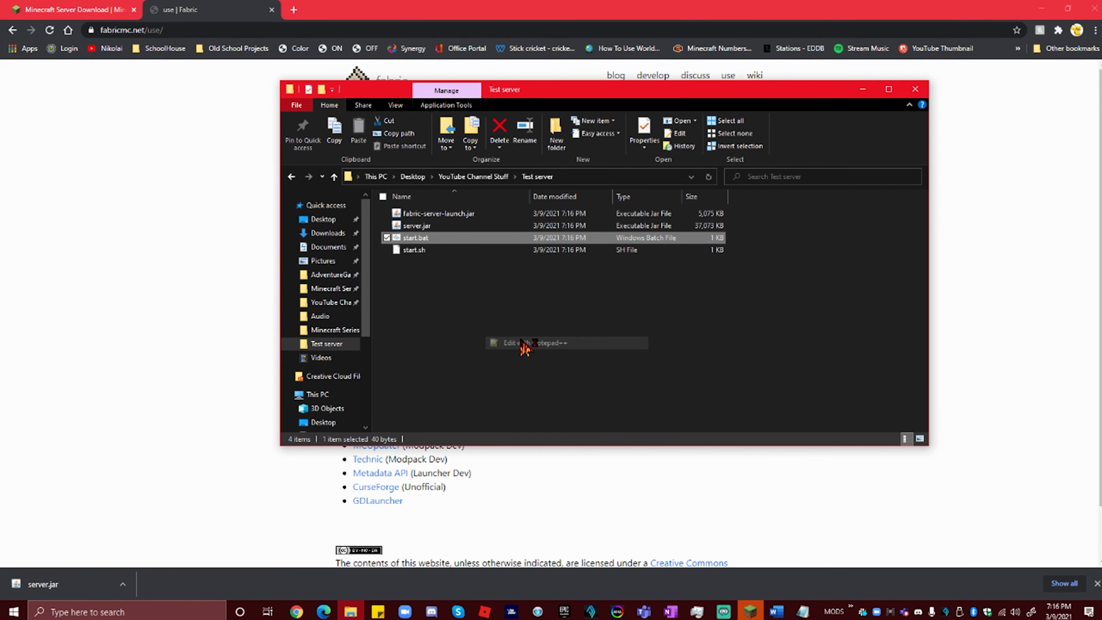
Step: Review start.bat's script, close it unchanged, and run server.jar to generate the server files
left_click_drag(211, 73, 59, 65)
left_click(150, 82)
left_click_drag(155, 82, 21, 65)
left_click(105, 77)
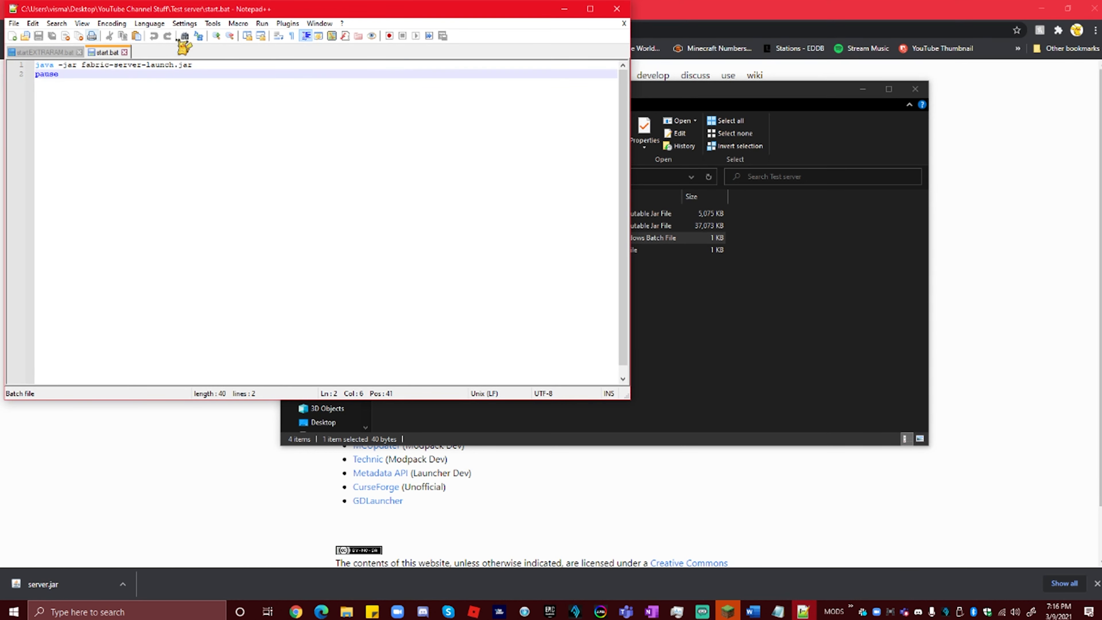
left_click(616, 9)
left_click(470, 275)
left_click(445, 226)
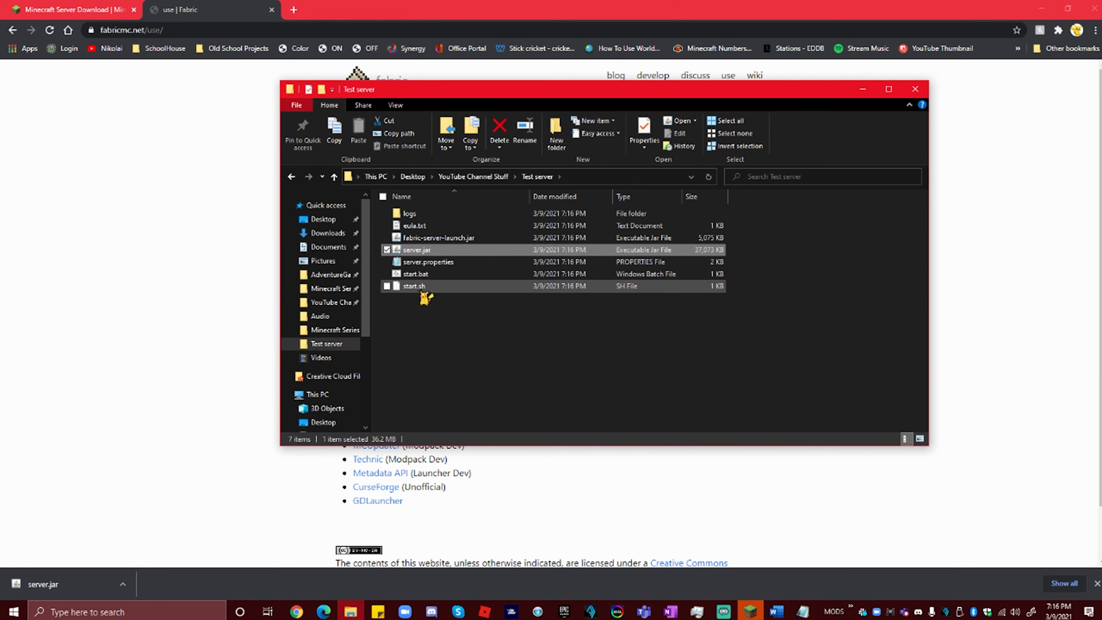
Step: Change eula=false to eula=true in eula.txt, save it, and relaunch server.jar
double_click(423, 226)
left_click_drag(204, 174, 153, 175)
type("true")
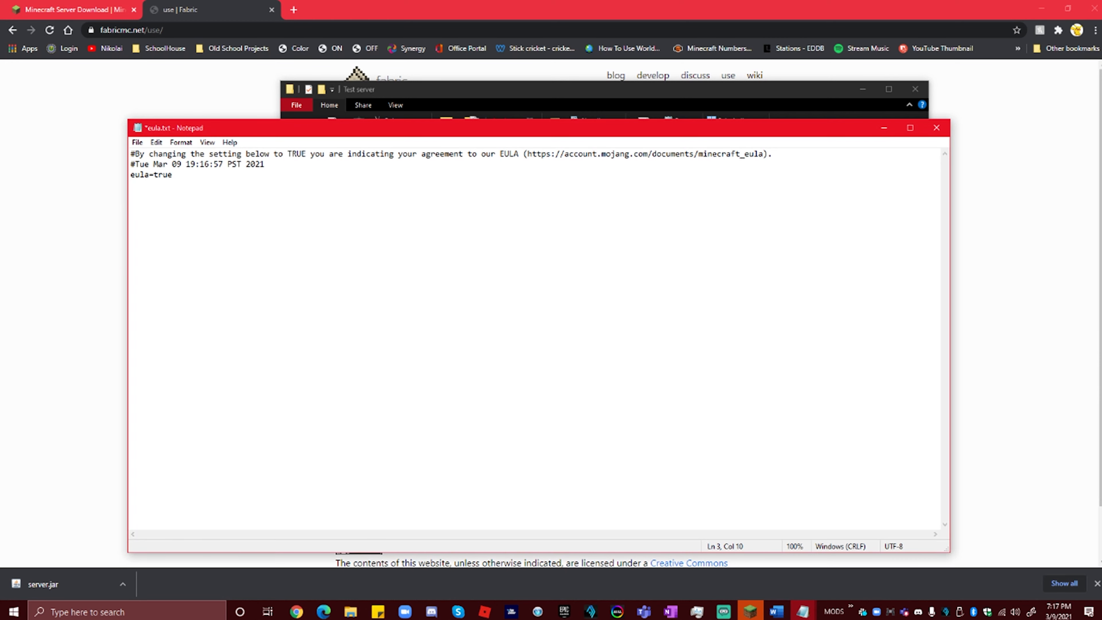
key("ctrl+s")
left_click(936, 128)
left_click(426, 253)
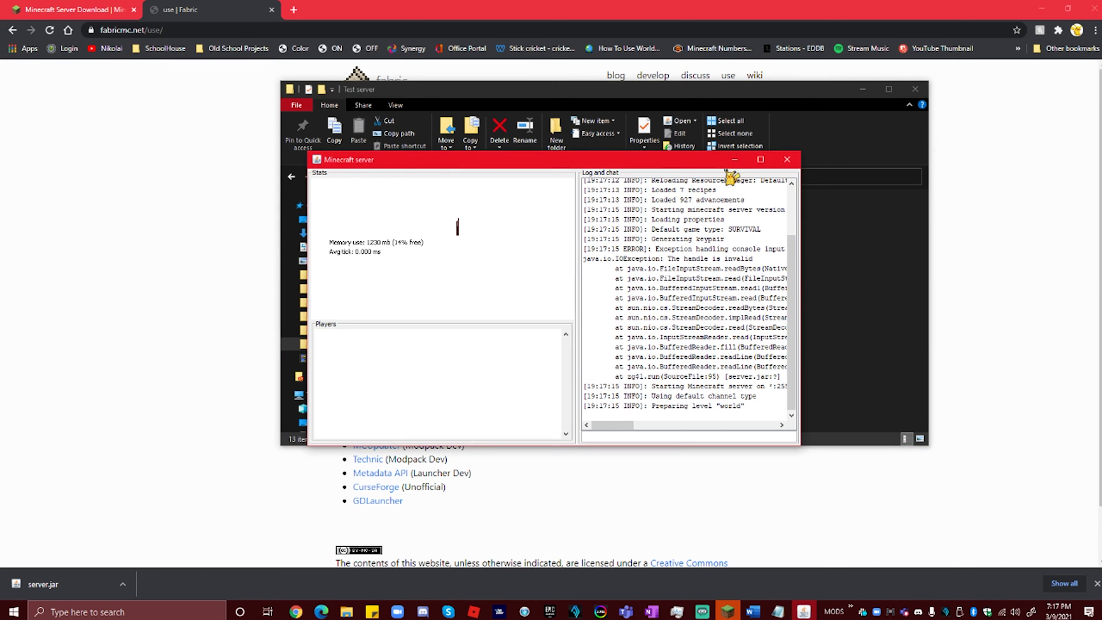
Step: Stop the running server and run fabric-server-launch.jar to create mods, config and .fabric folders
left_click(796, 161)
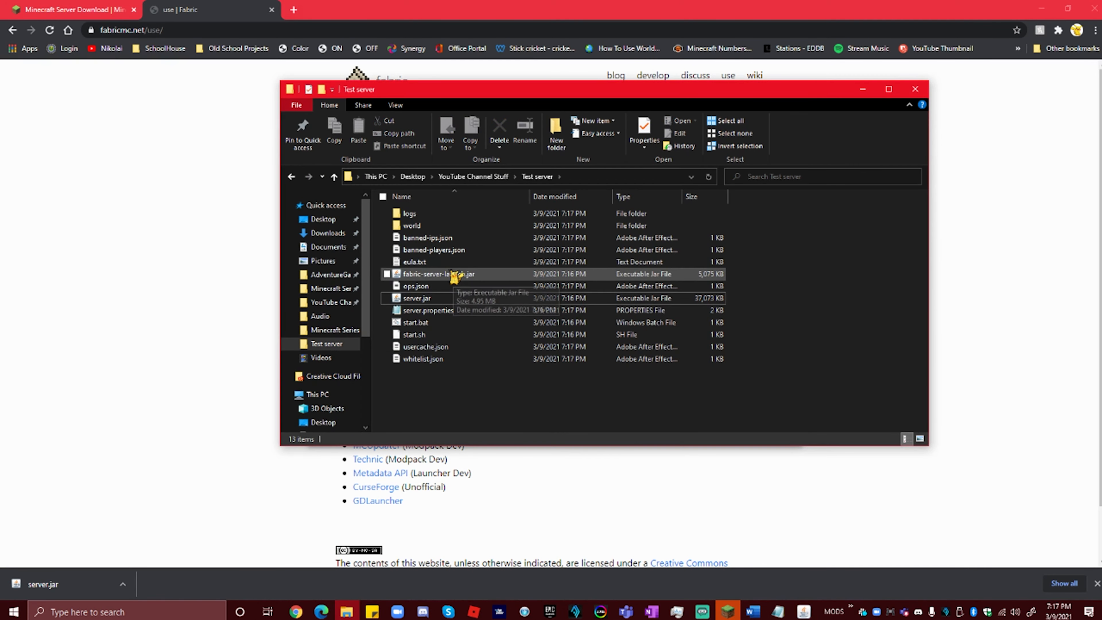
left_click(451, 275)
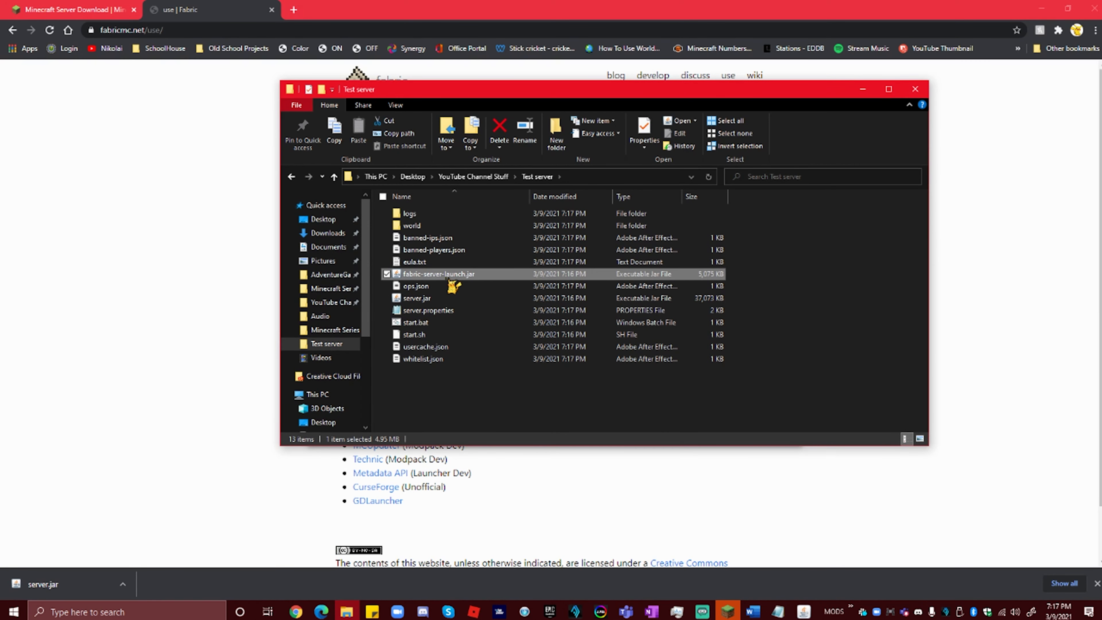
left_click(802, 611)
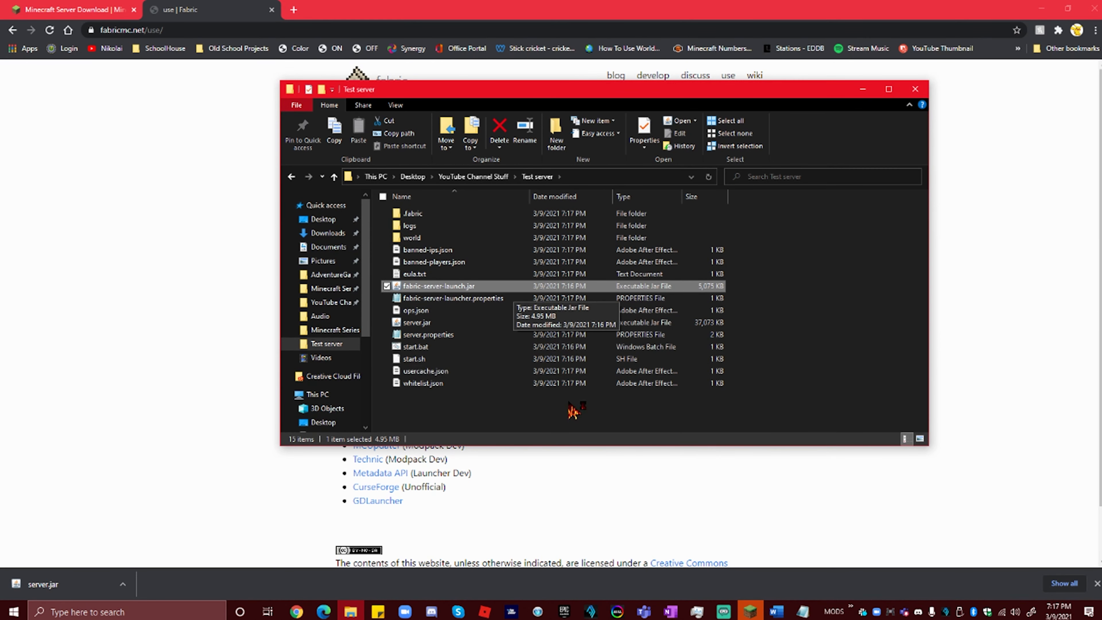
left_click(520, 417)
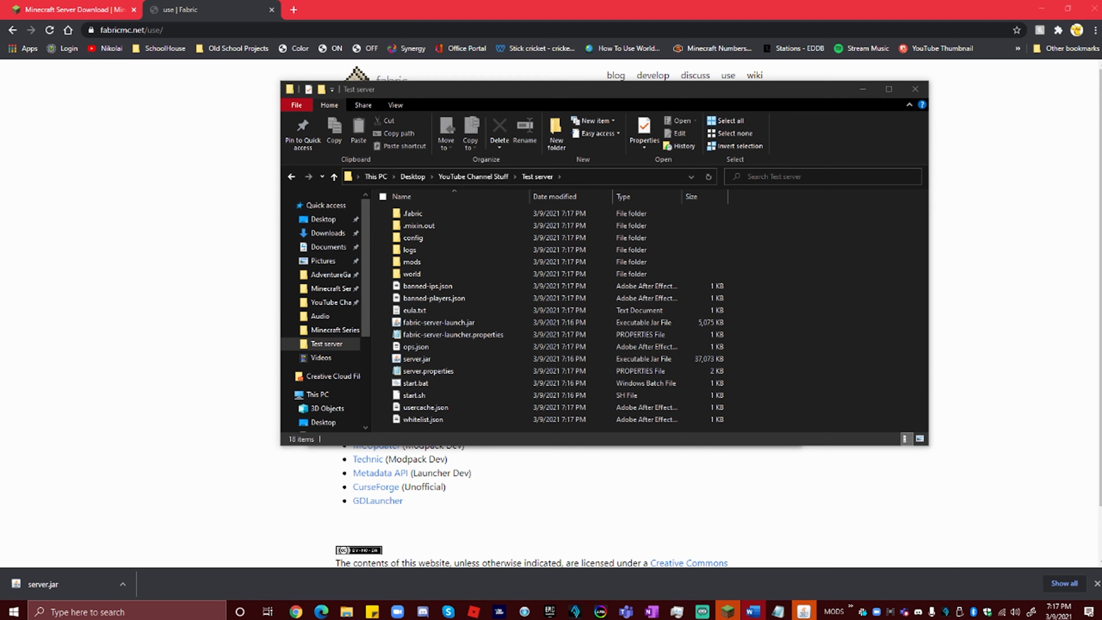
left_click(461, 385)
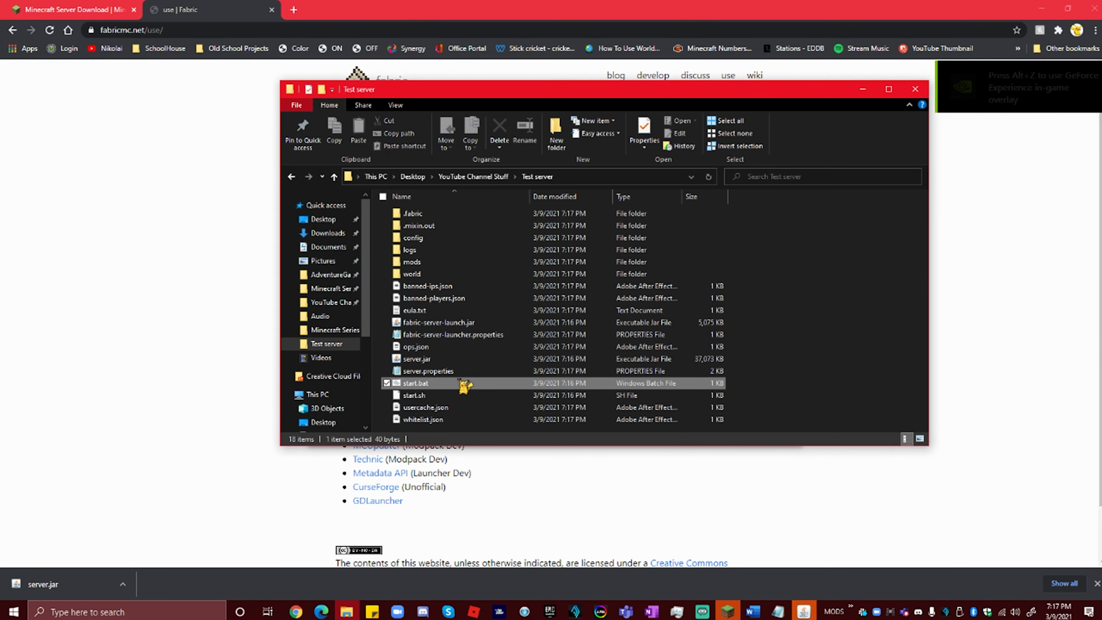
Step: Replace start.bat's contents in Notepad++ with a pasted memory-tuned fabric-server-launch.jar command
right_click(462, 384)
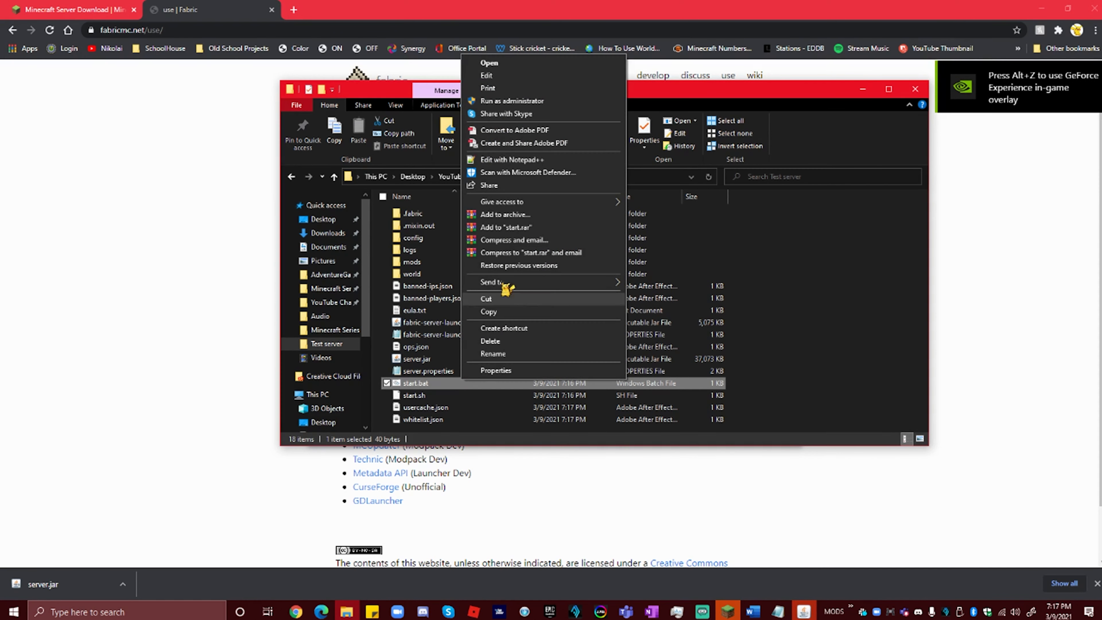
left_click(523, 168)
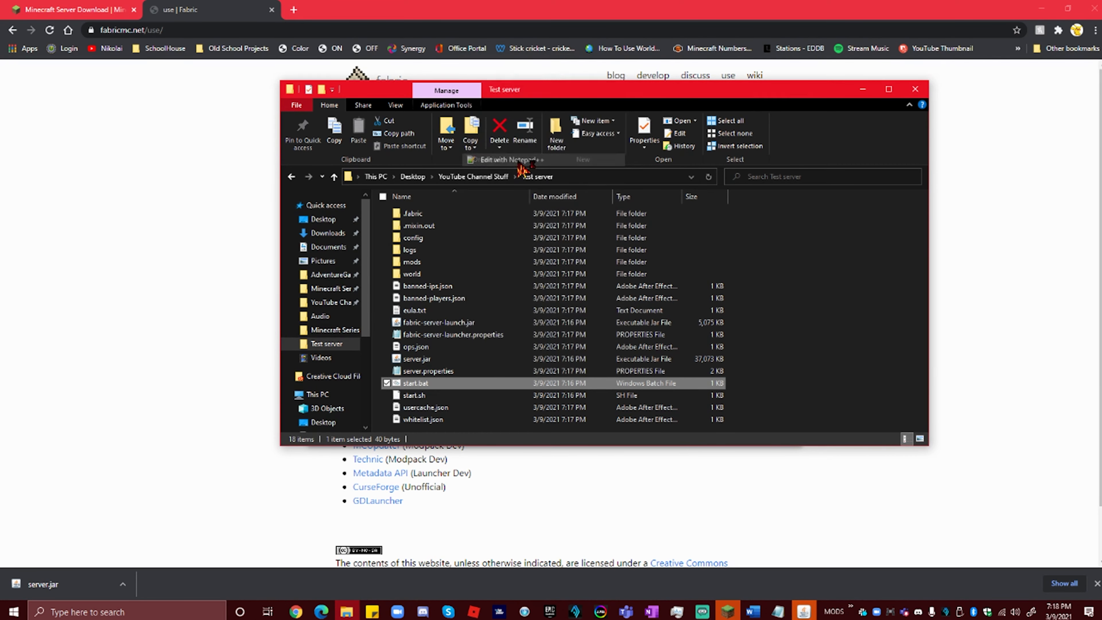
key("ctrl+a")
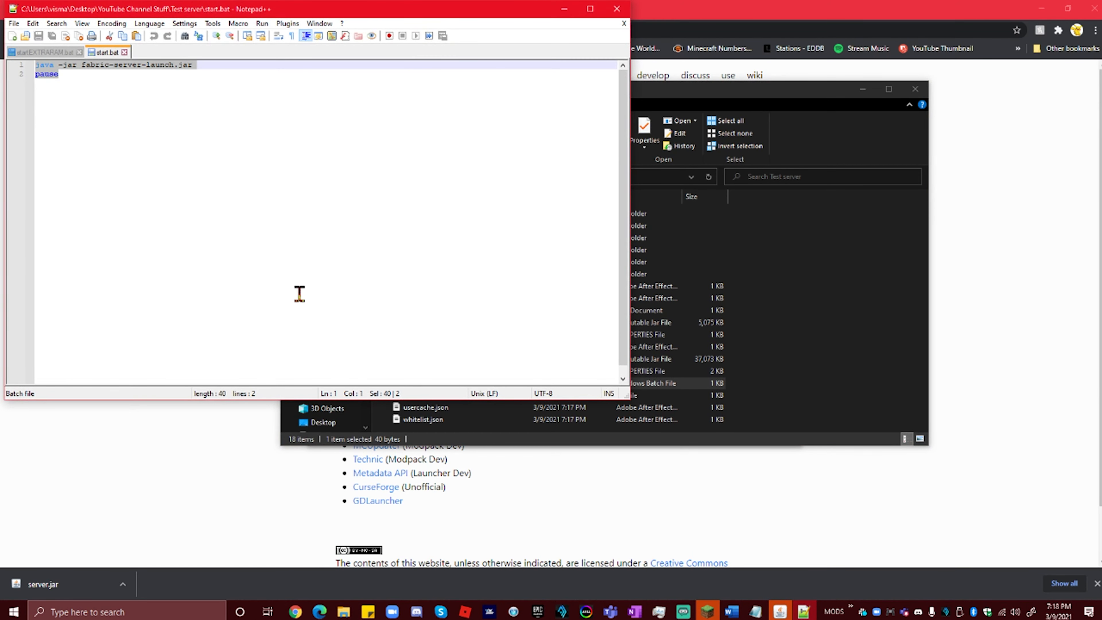
type("java -Xms4096M -Xmx4096M -jar fabric-server-launch.jar nogui pause")
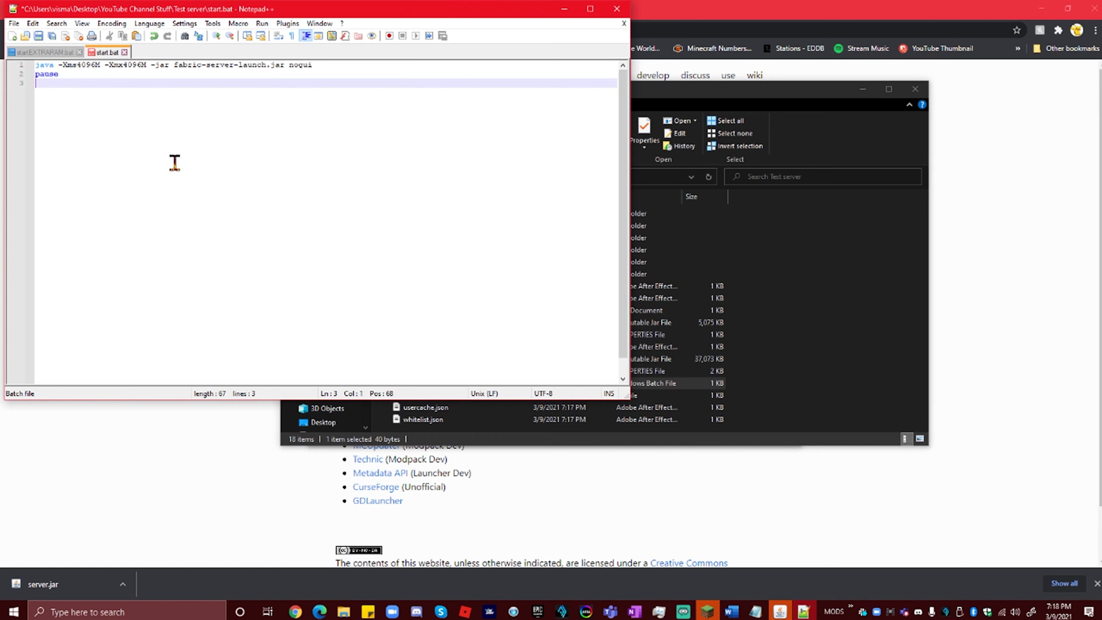
Step: Change both the -Xms and -Xmx memory values in the launch line to 6000M
left_click_drag(95, 66, 74, 66)
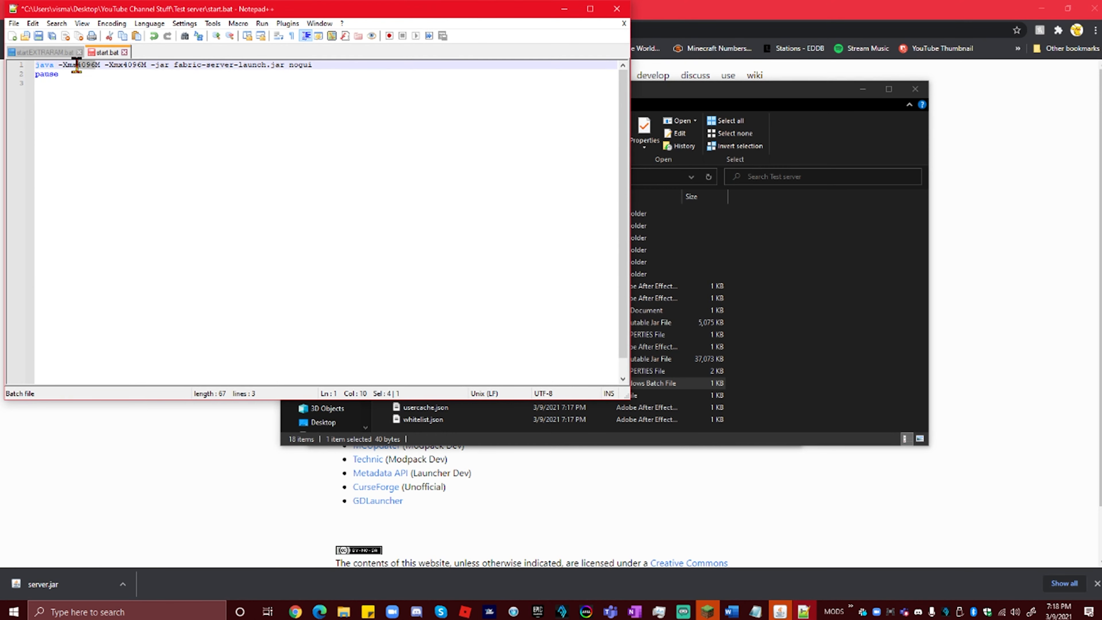
type("6000")
left_click_drag(140, 67, 125, 67)
type("6000")
key("Down")
key("Down")
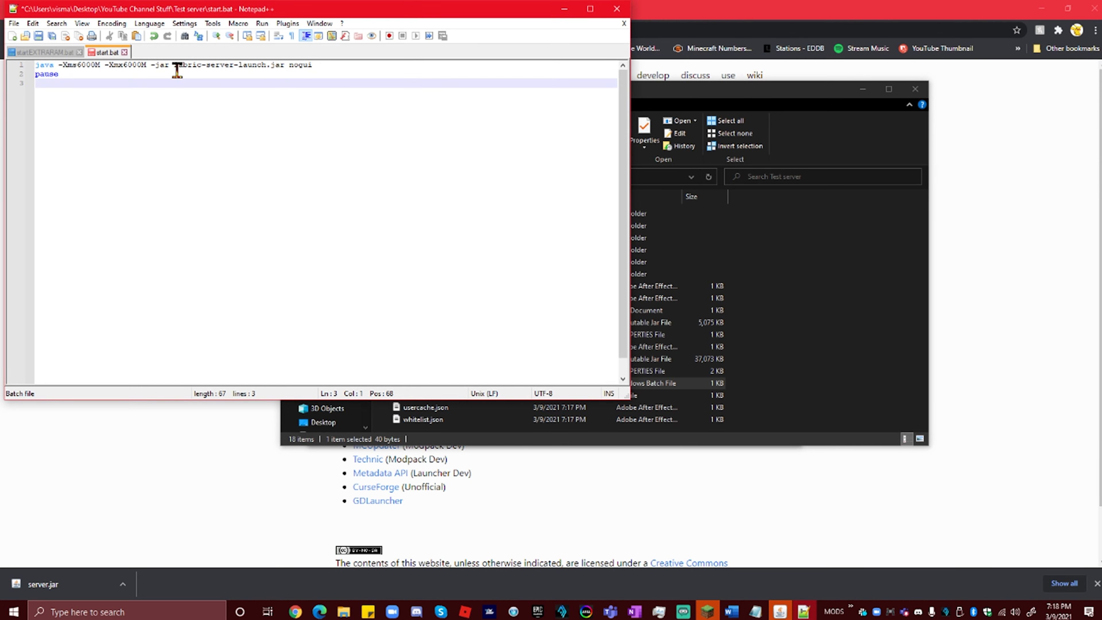
left_click_drag(174, 66, 274, 65)
left_click(205, 65)
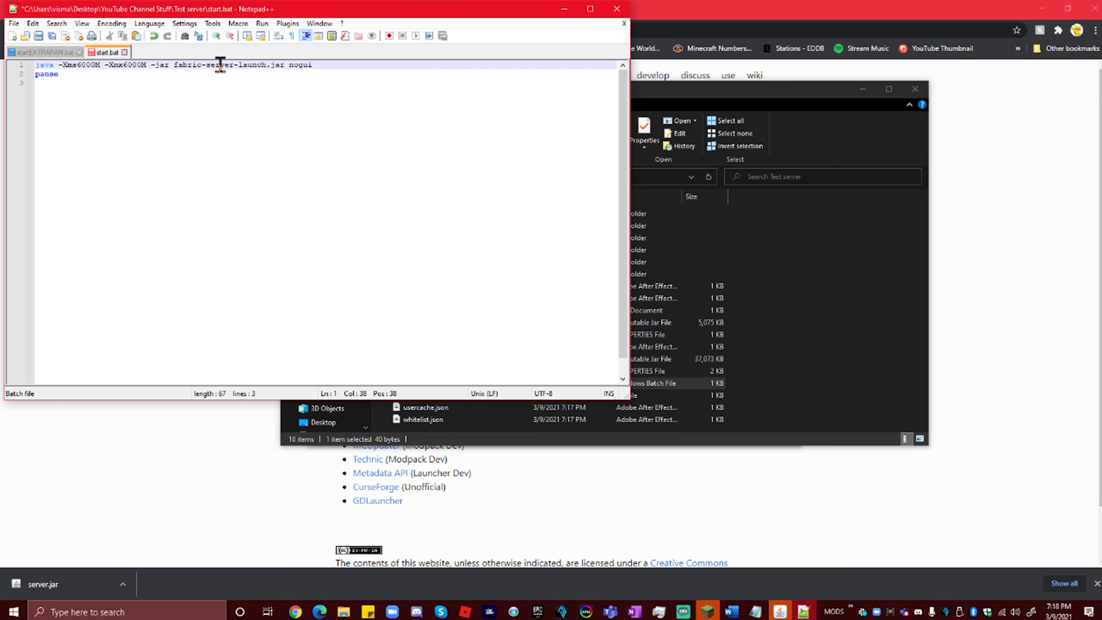
left_click(792, 283)
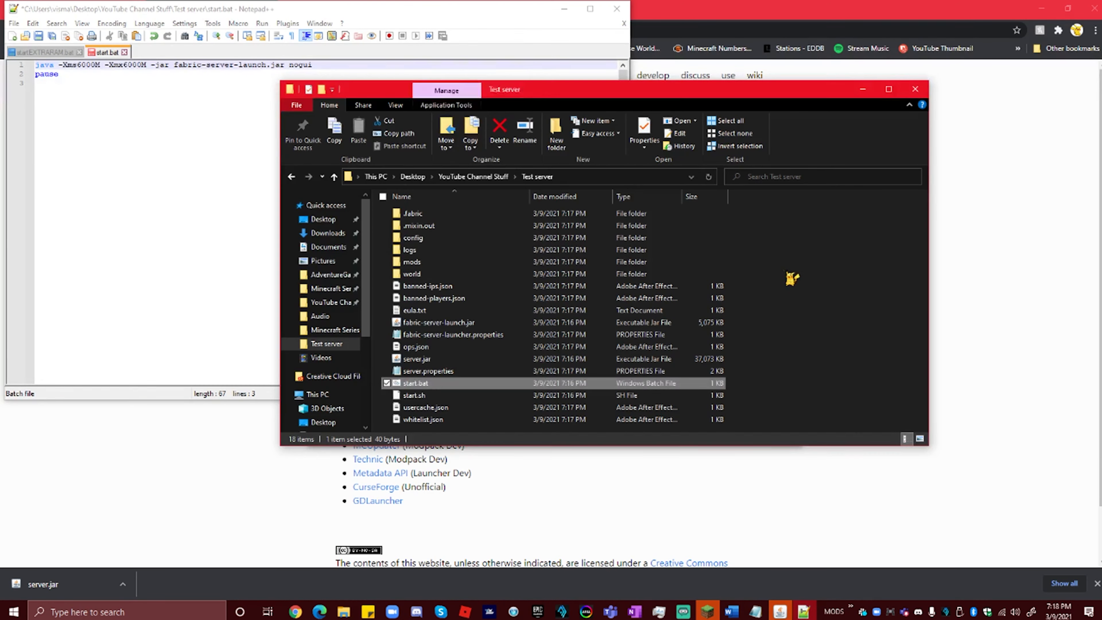
left_click(150, 237)
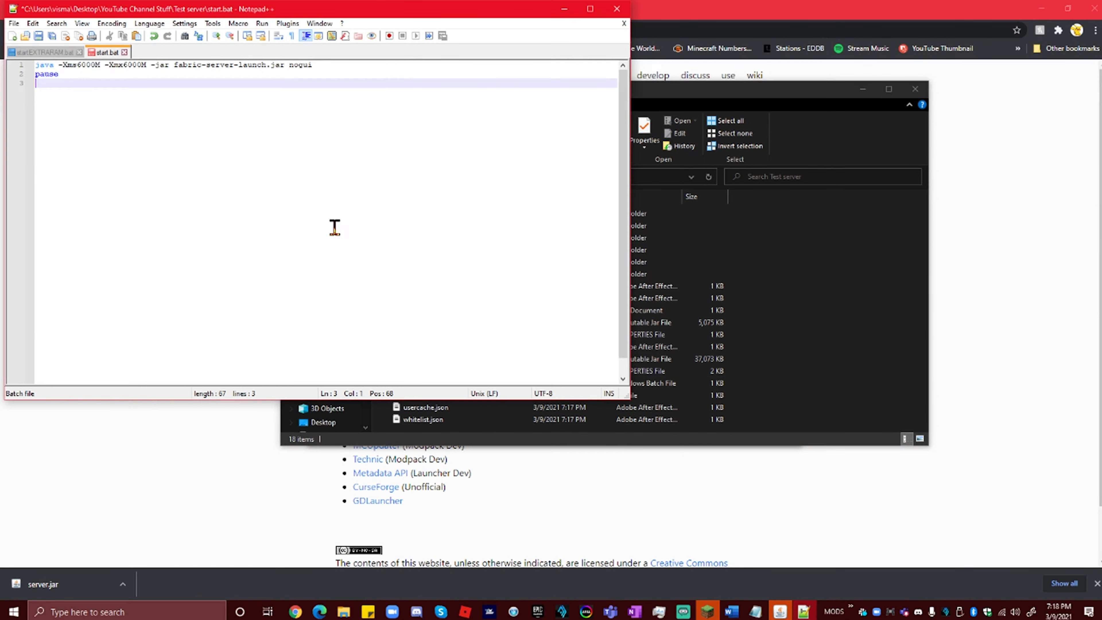
Step: Save start.bat, close Notepad++, and run start.bat to launch the Fabric server
key("ctrl+s")
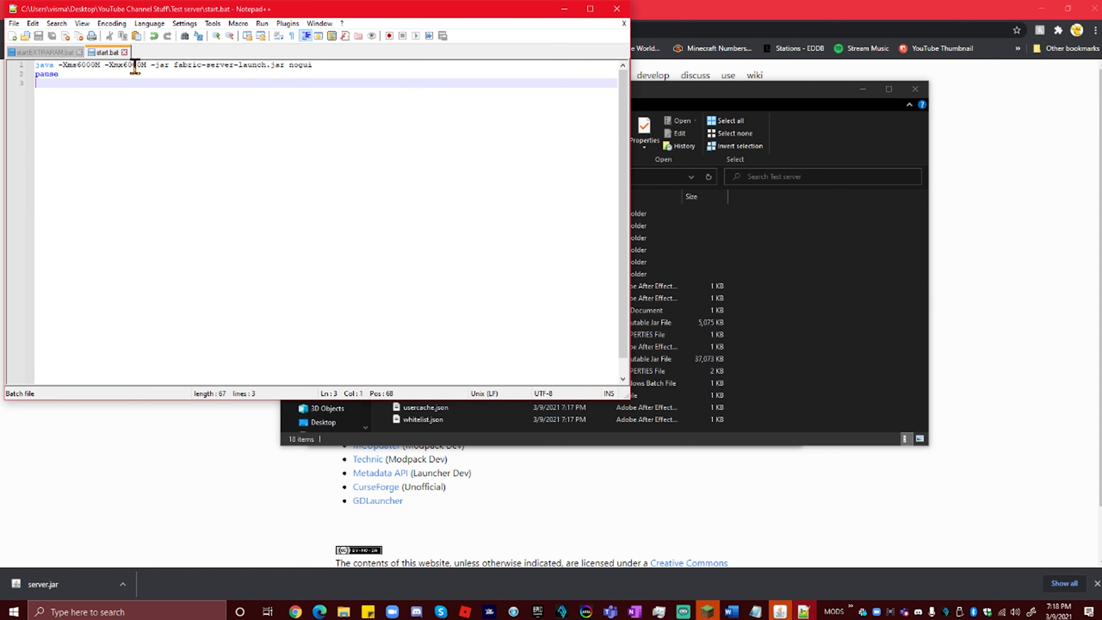
left_click(79, 52)
left_click(46, 53)
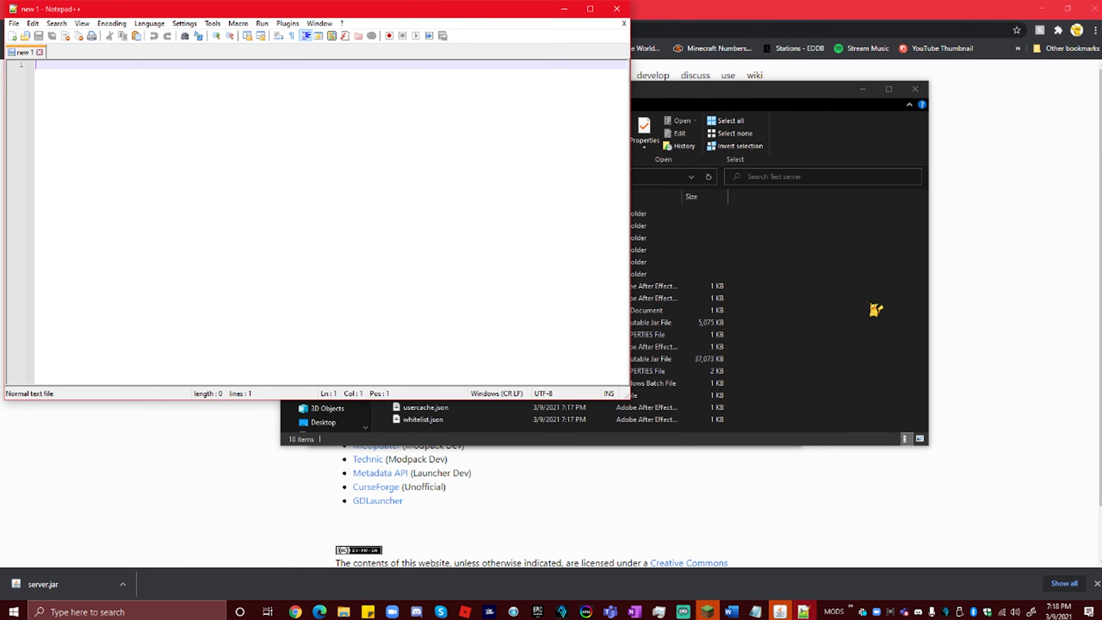
left_click(625, 10)
double_click(443, 382)
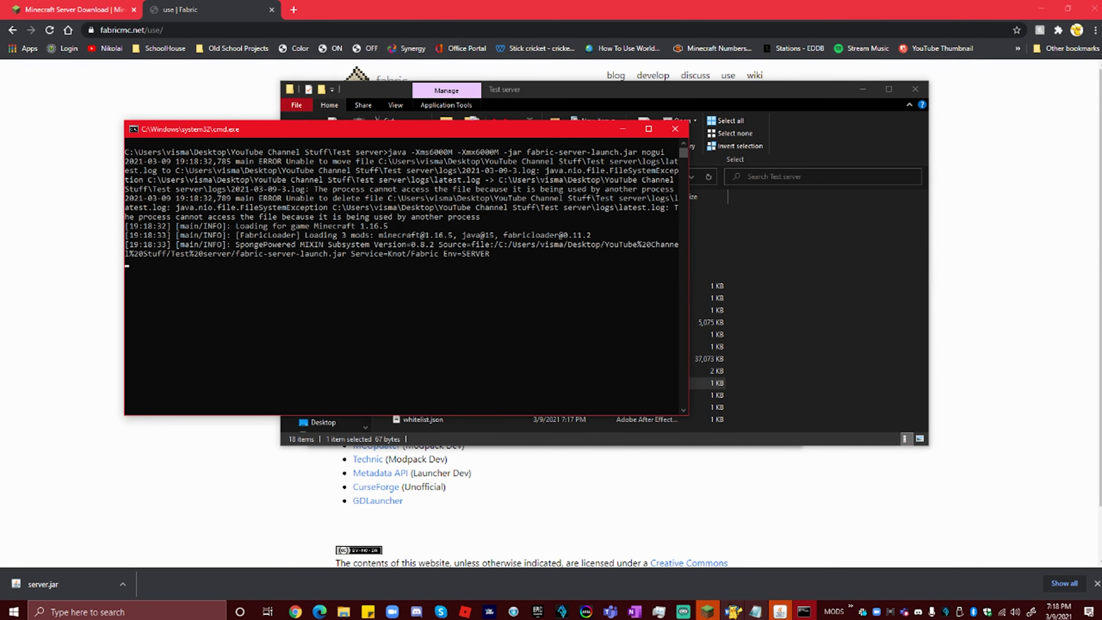
Step: Check memory usage in Task Manager, then begin entering 192.168.1.1 in a new browser tab
left_click(659, 610)
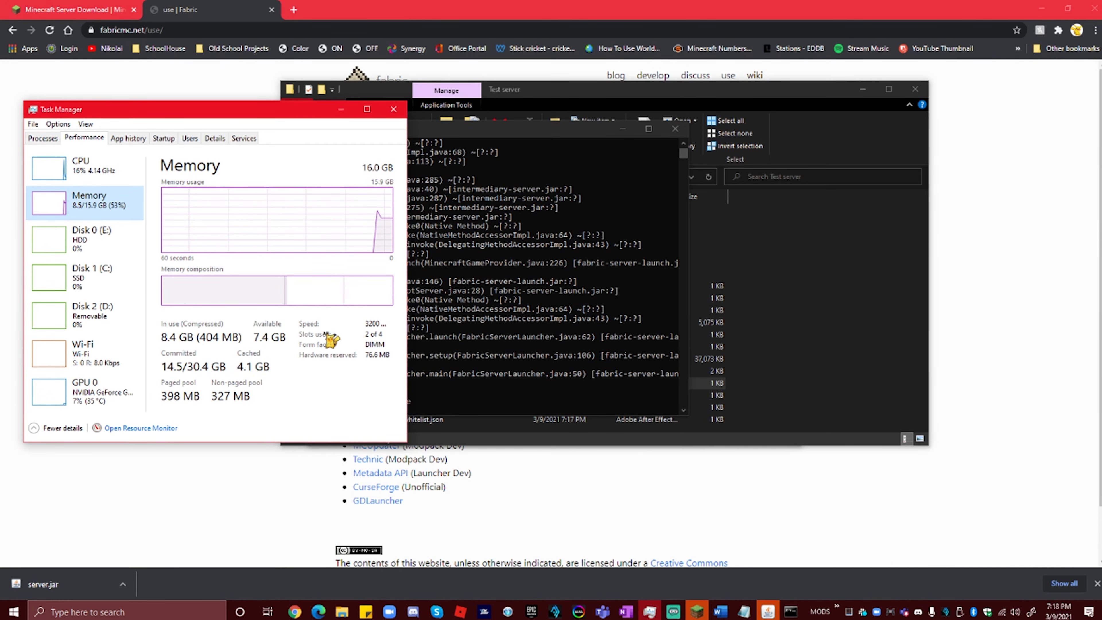
left_click(397, 109)
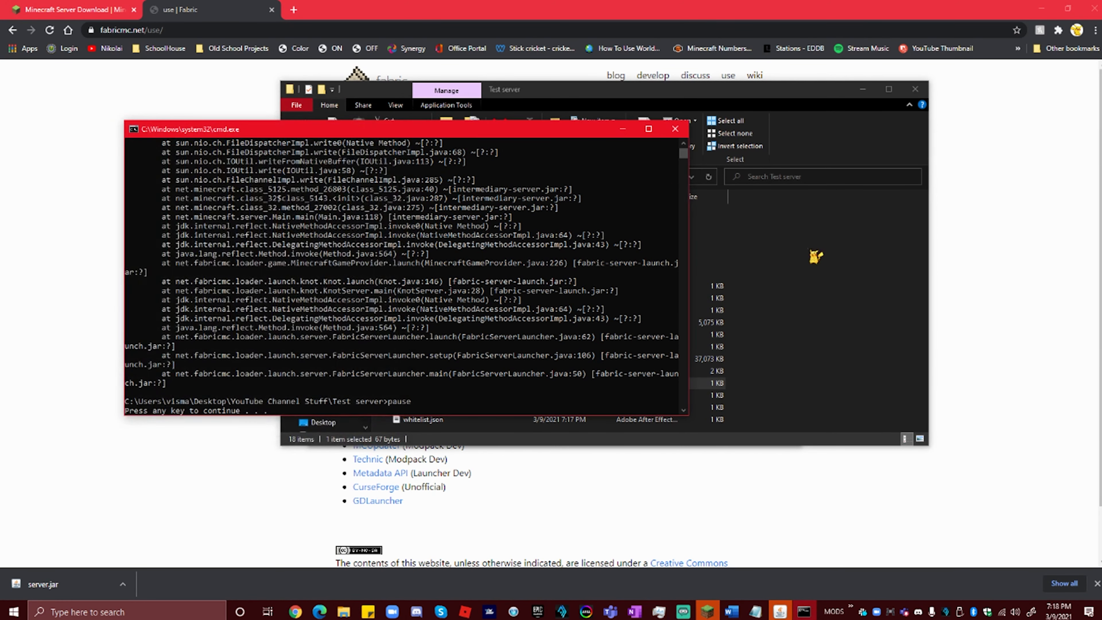
left_click(293, 9)
type("192.168.1.1")
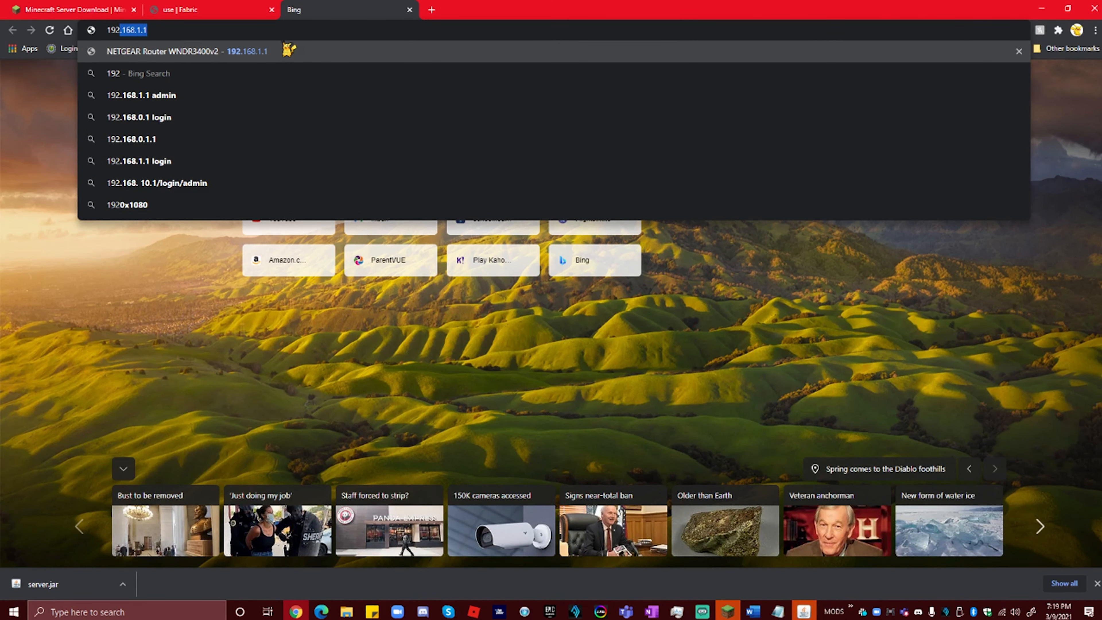
Step: Load 192.168.1.1 and sign in with the router's admin username and password
key("Return")
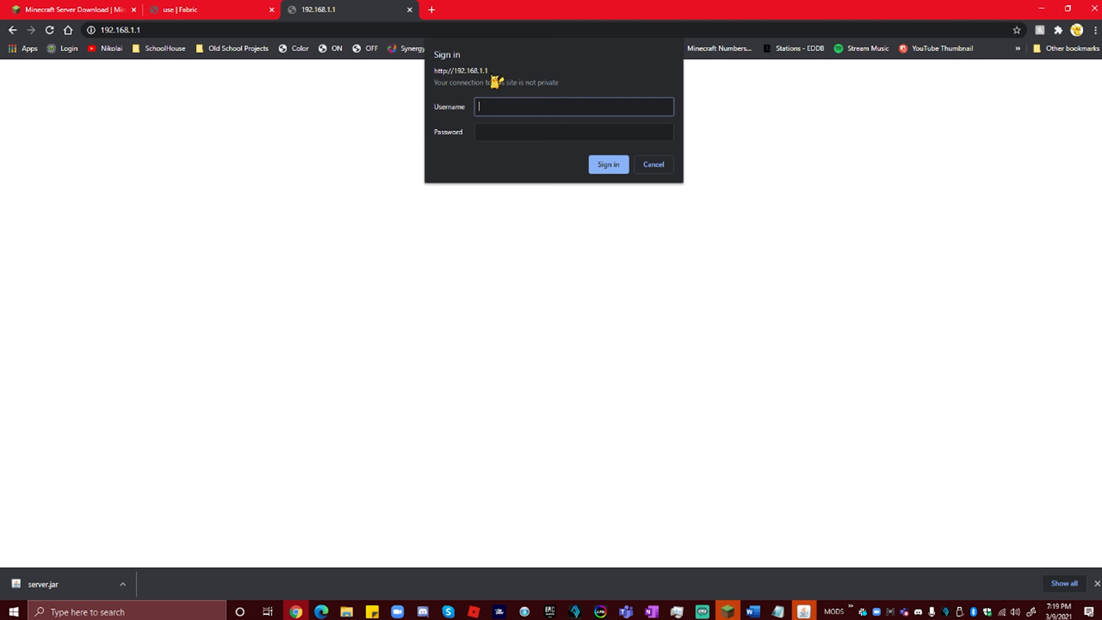
type("n")
key("Tab")
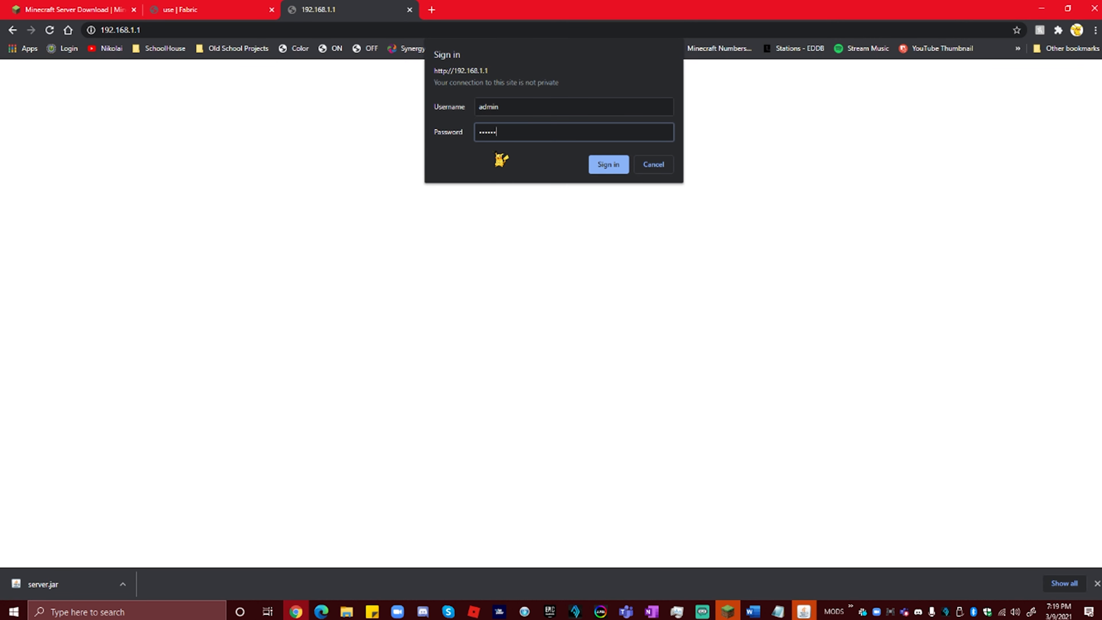
key("Return")
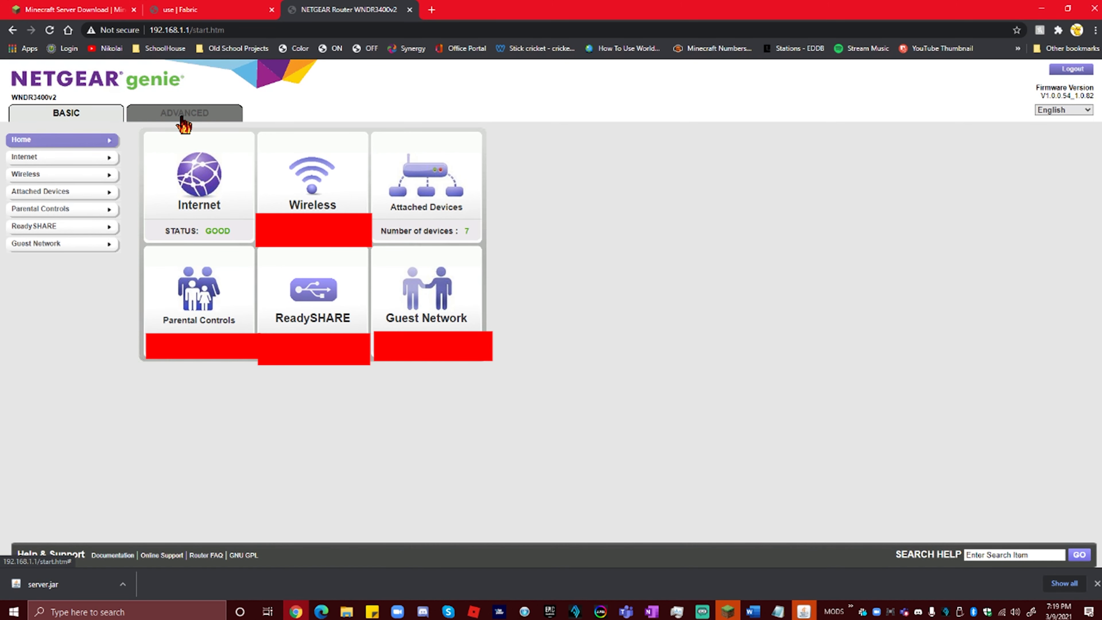
Step: Go to ADVANCED > Advanced Setup > Port Forwarding, dismiss the IP alert, and edit the Server rule
left_click(182, 120)
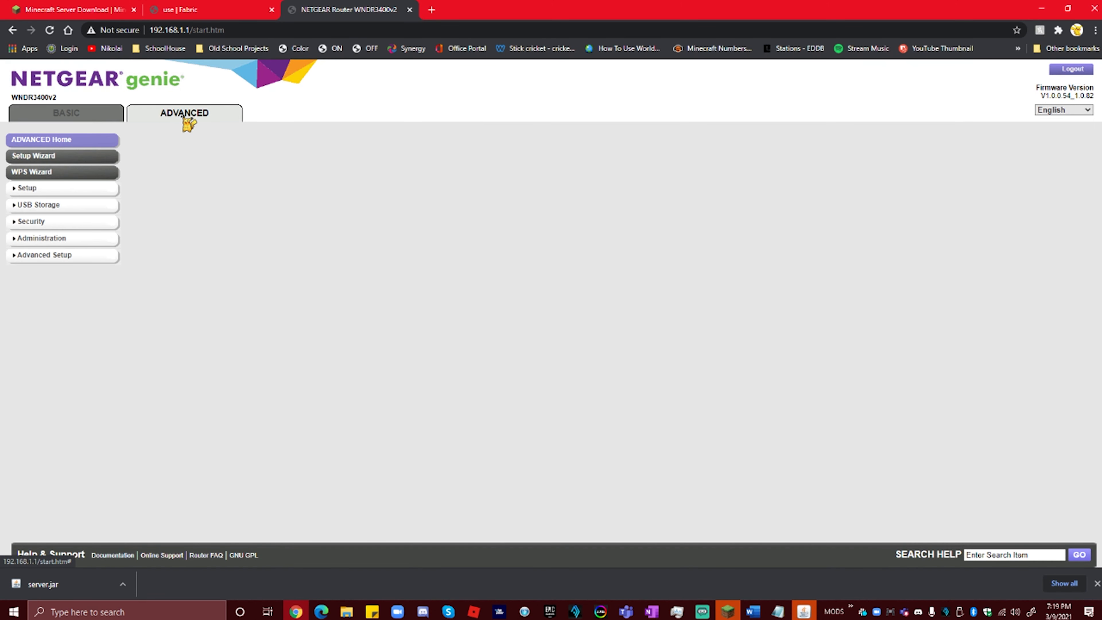
left_click(40, 258)
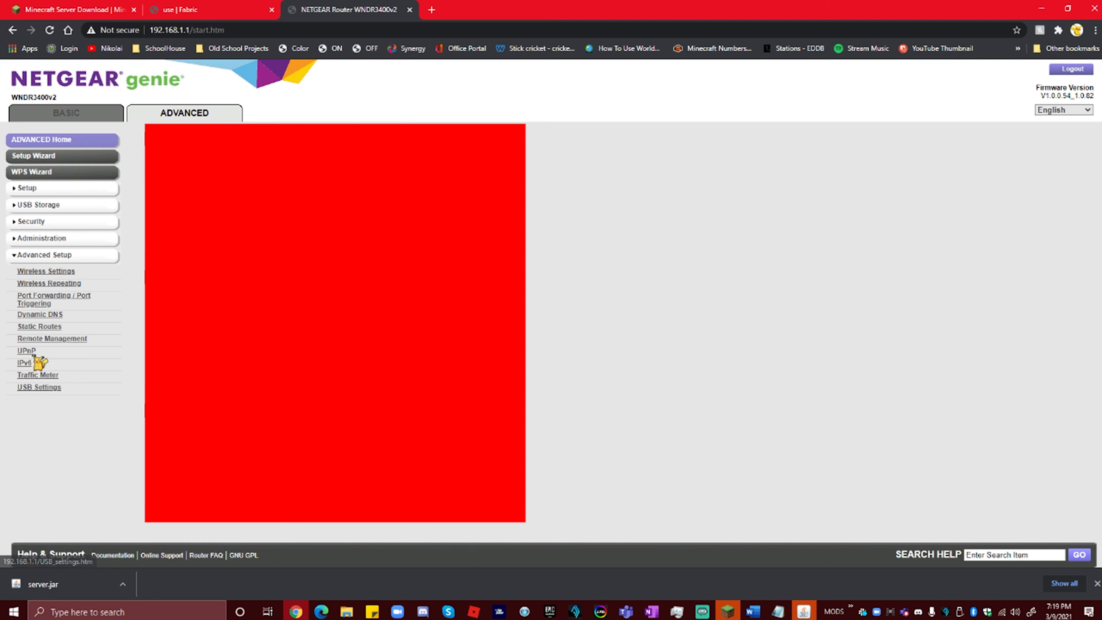
left_click(43, 303)
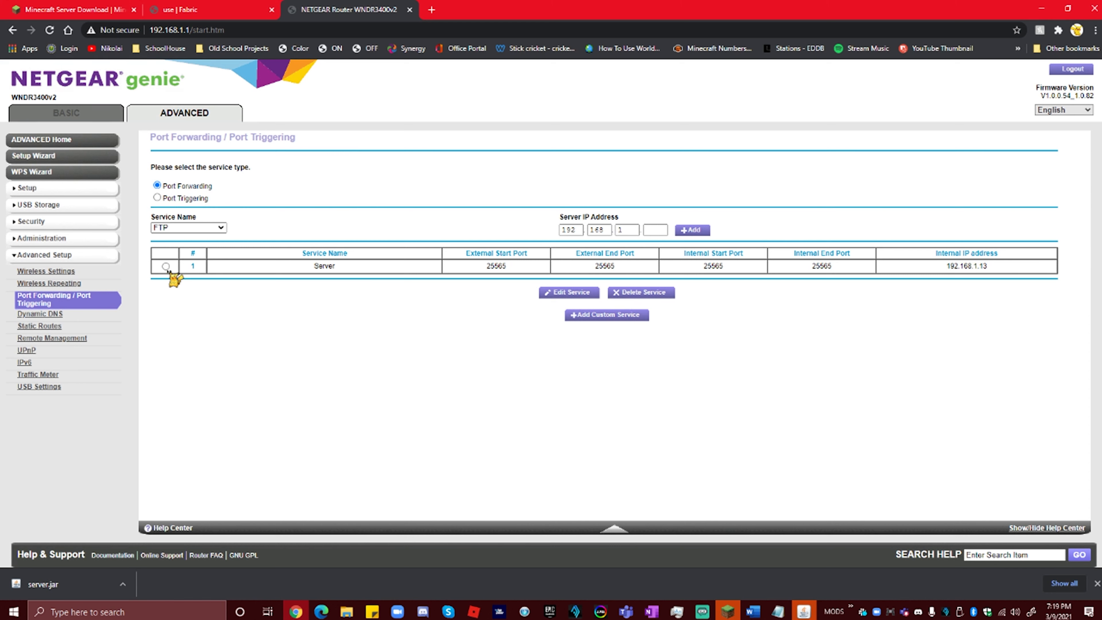
left_click(698, 237)
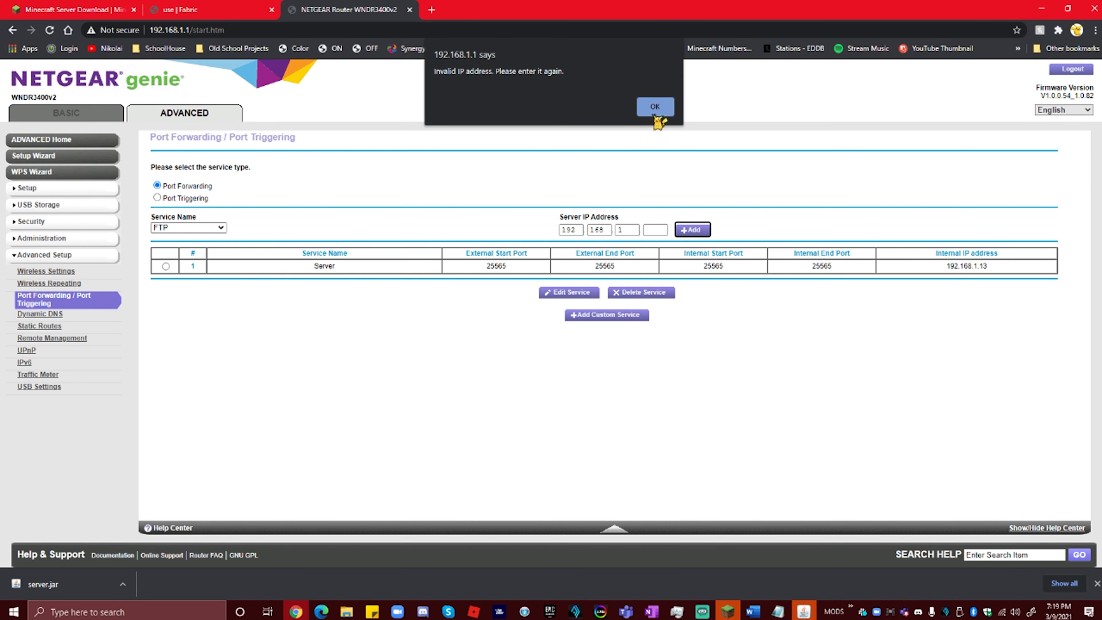
left_click(655, 108)
left_click(166, 266)
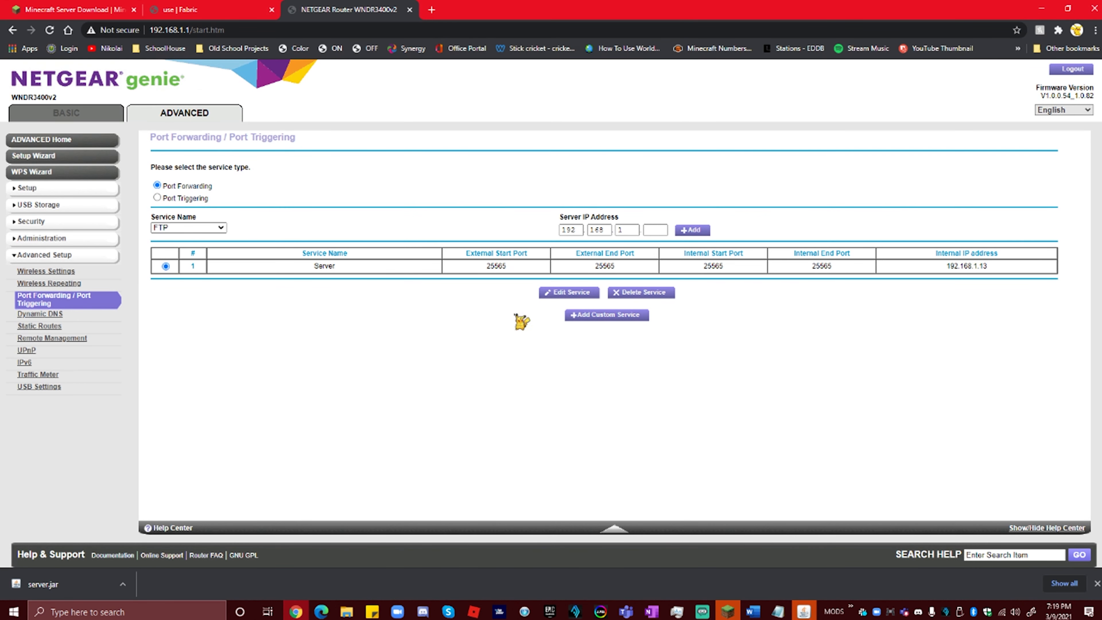
left_click(583, 293)
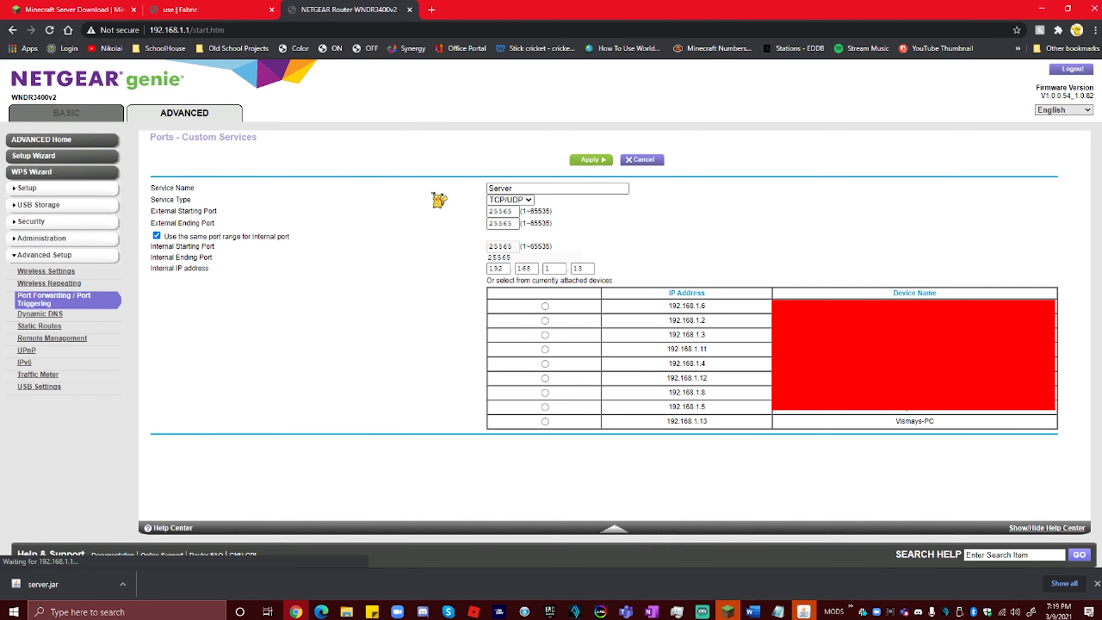
Step: Confirm the 25565 port fields and choose attached device 192.168.1.13 as the Server rule's target
double_click(503, 211)
left_click(458, 221)
left_click(513, 224)
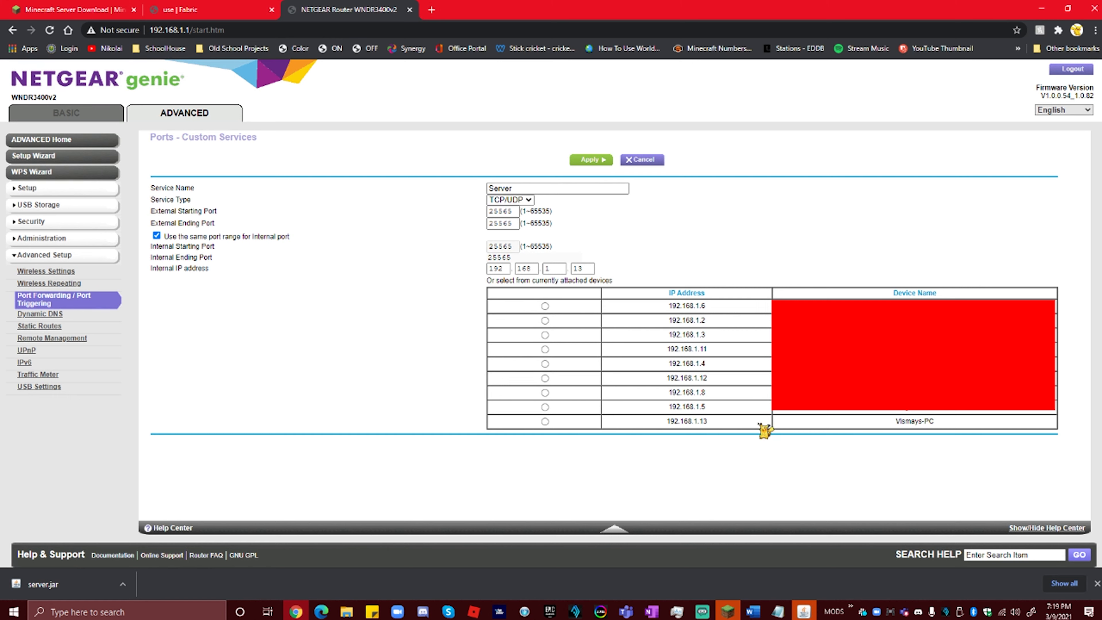
left_click(545, 420)
mouse_move(656, 425)
left_mouse_down()
mouse_move(947, 432)
mouse_move(668, 418)
left_mouse_up()
left_click(696, 423)
left_click_drag(959, 433, 592, 428)
left_click(708, 449)
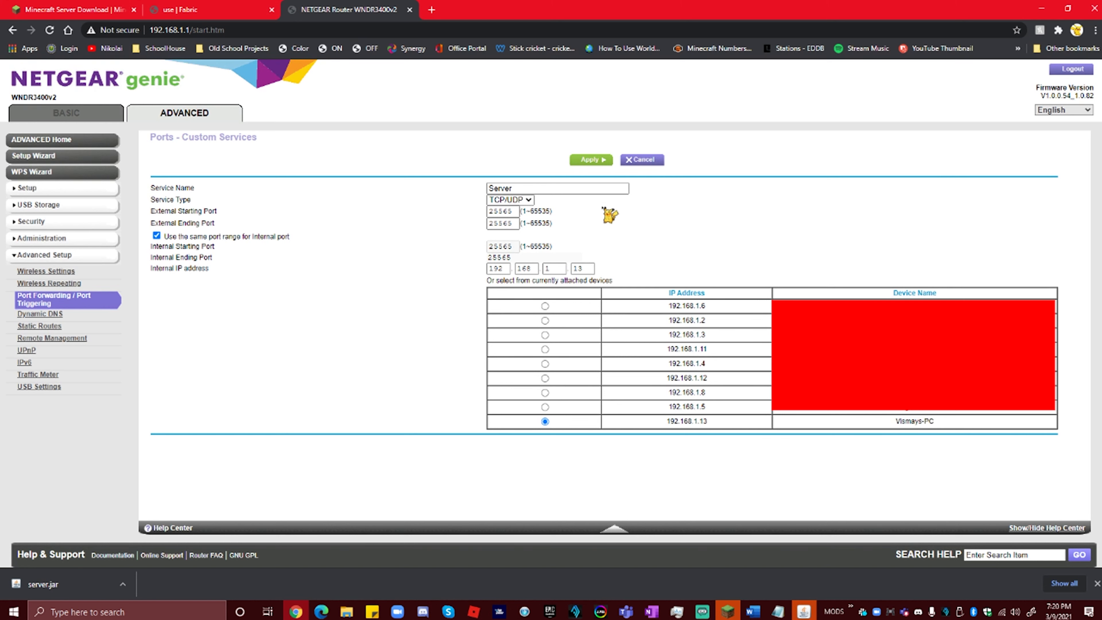